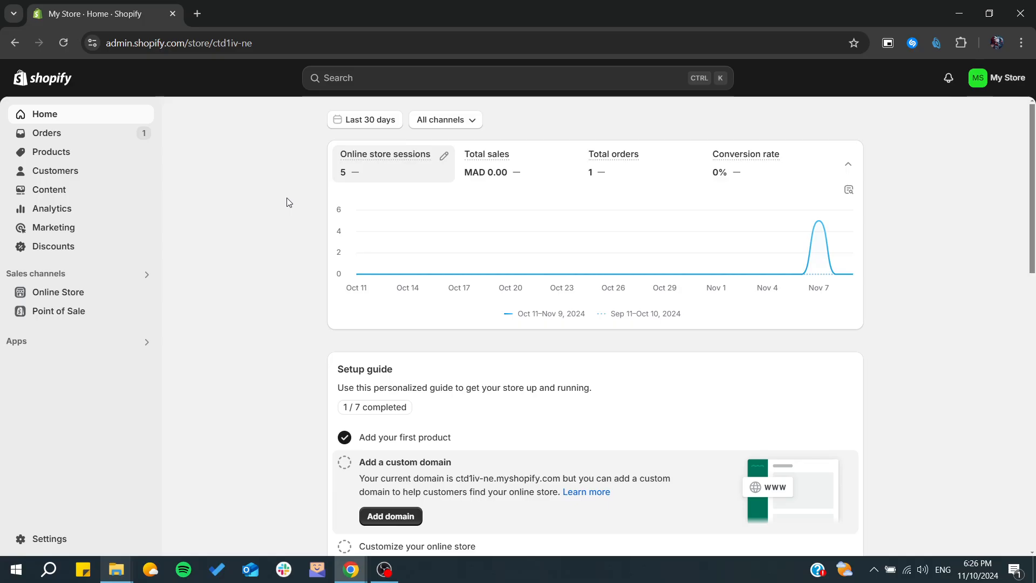
- Open the online store's current Dawn theme for customization
click(84, 294)
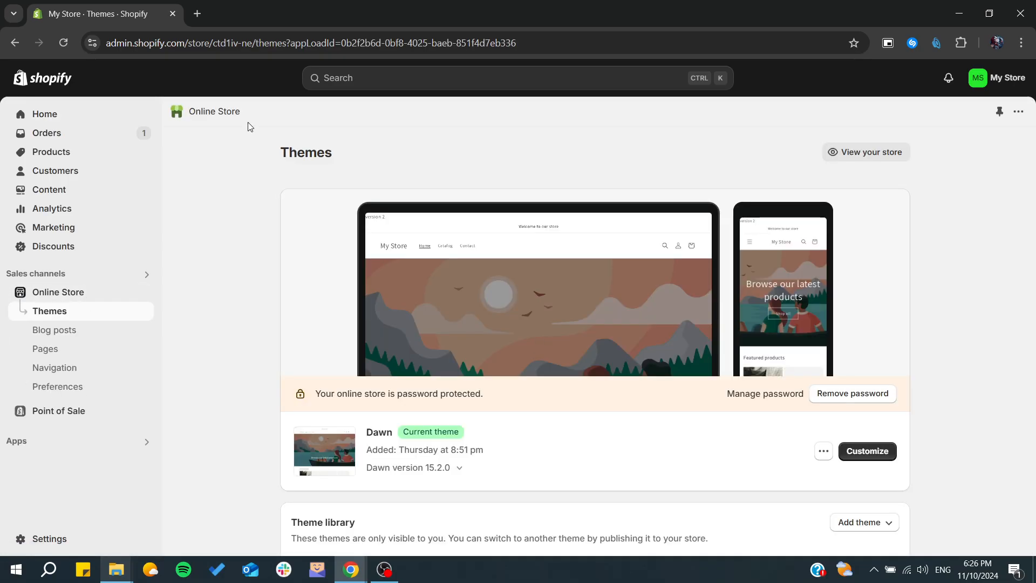
drag(270, 154, 351, 152)
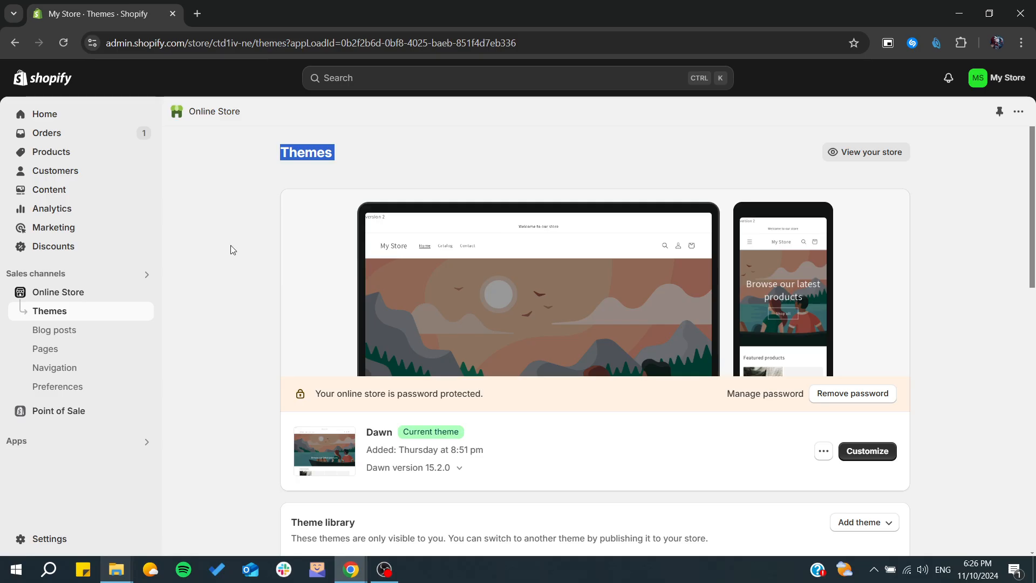
scroll(263, 210, down, 2)
scroll(375, 147, up, 2)
scroll(273, 343, down, 3)
scroll(426, 341, up, 1)
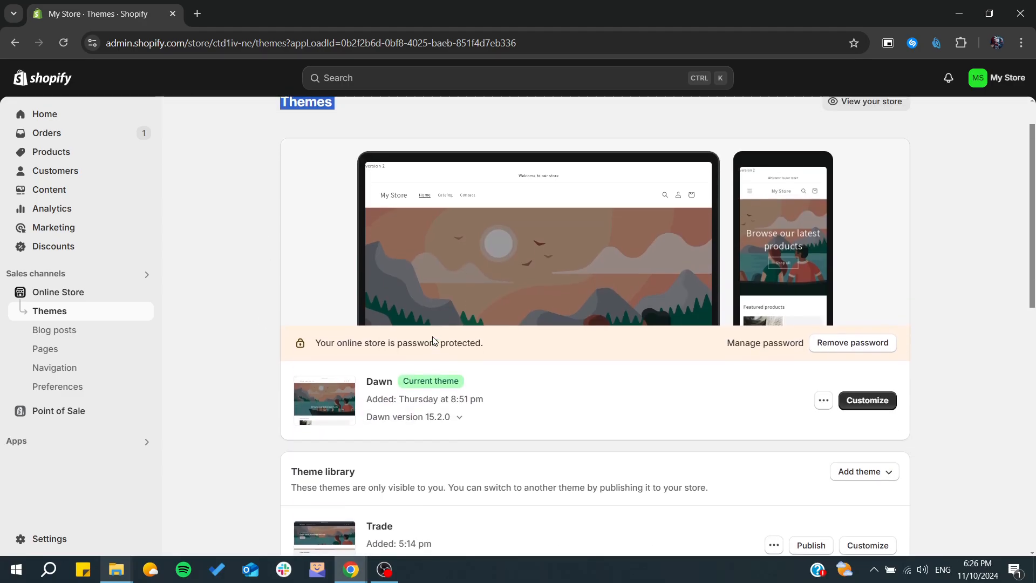
scroll(235, 403, down, 2)
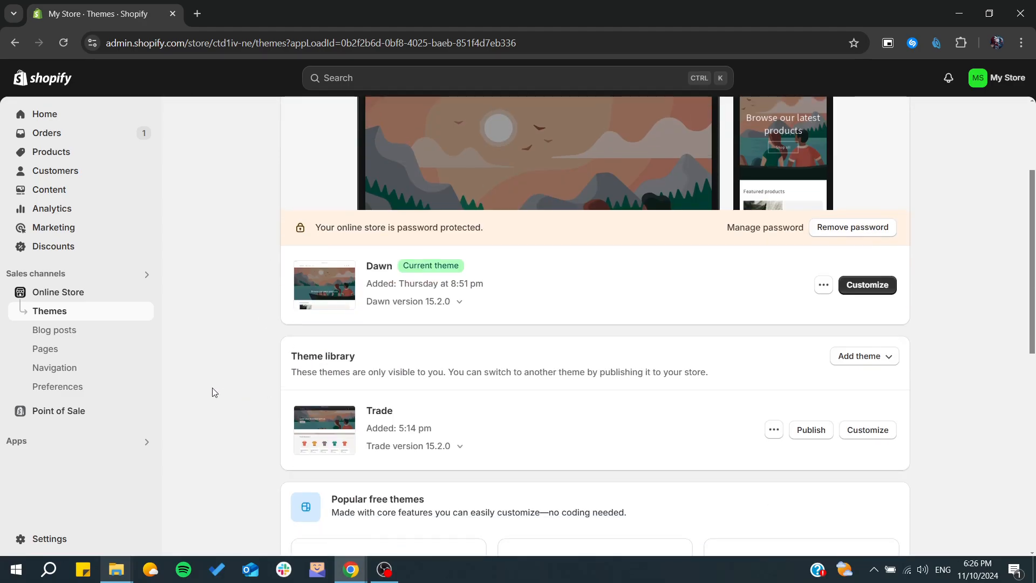
click(861, 286)
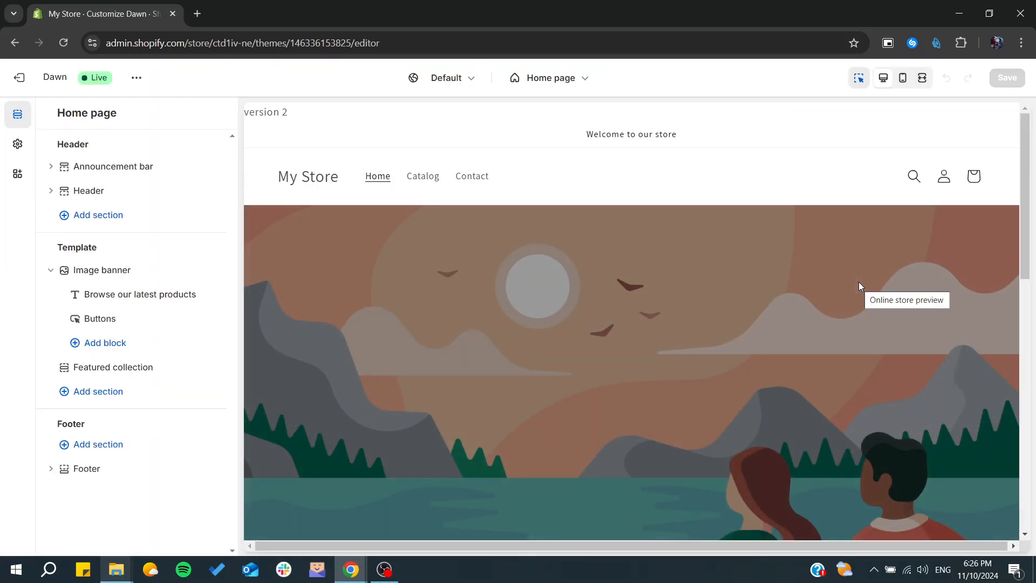
- Select the Image banner section of the home page to show its settings
click(50, 167)
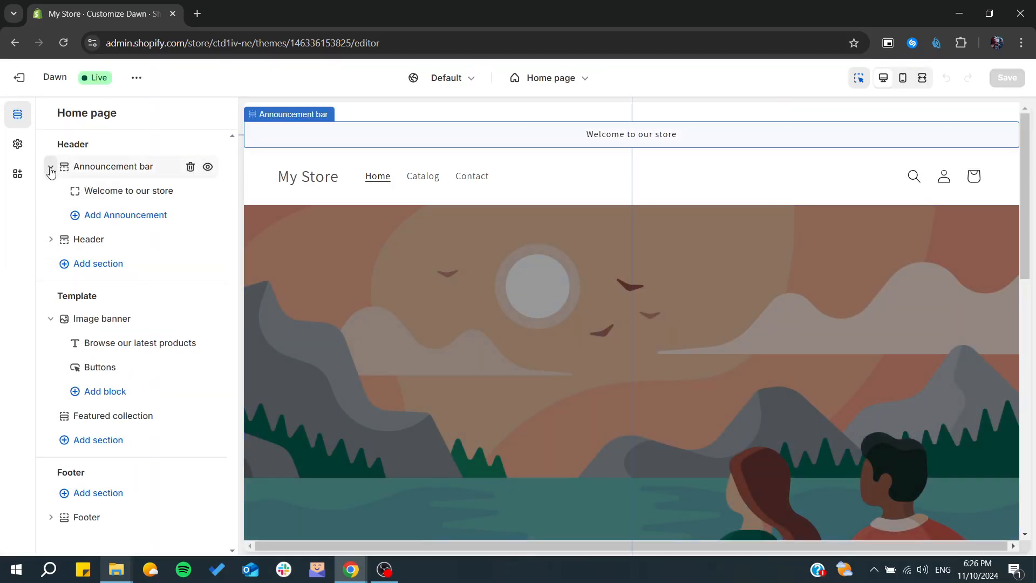
scroll(397, 327, down, 2)
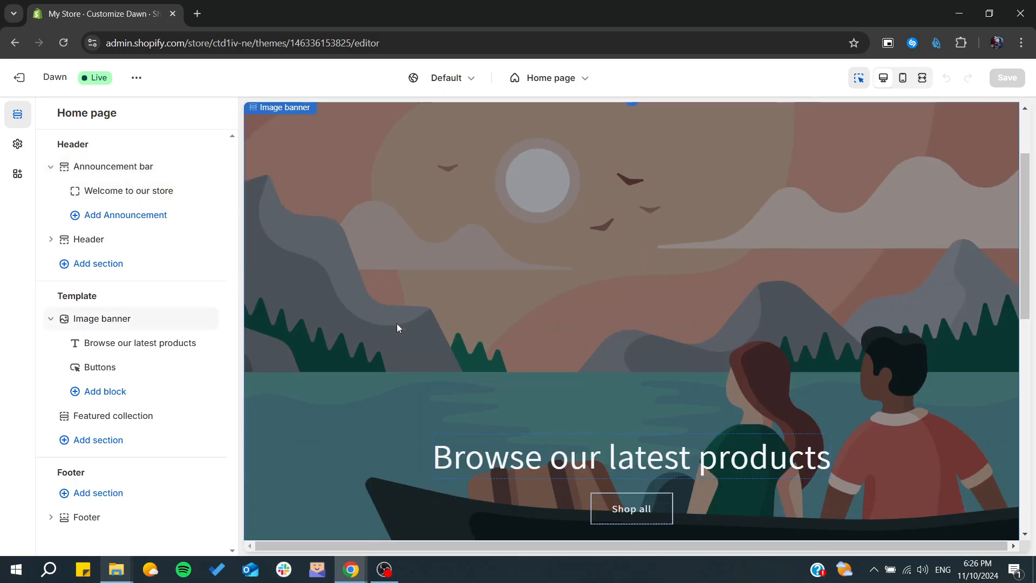
click(403, 262)
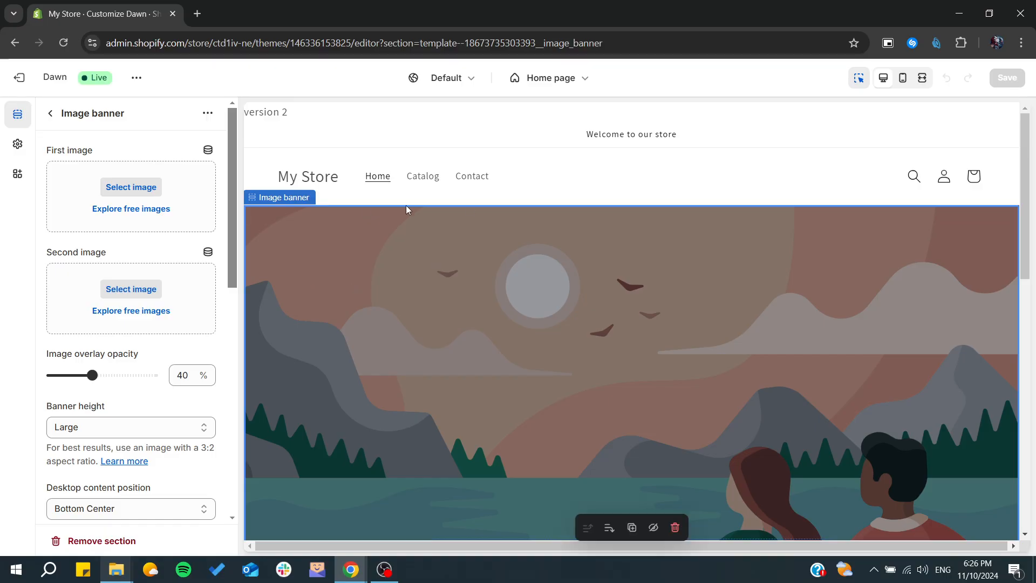
scroll(407, 208, down, 5)
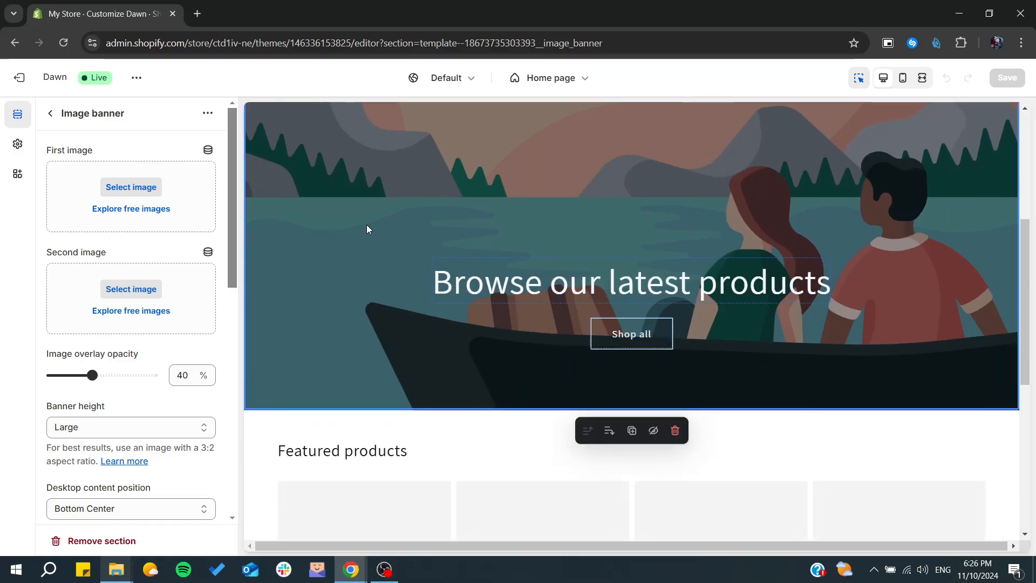
- Try the Small and Medium banner heights on the image banner and return it to Large
scroll(233, 224, down, 2)
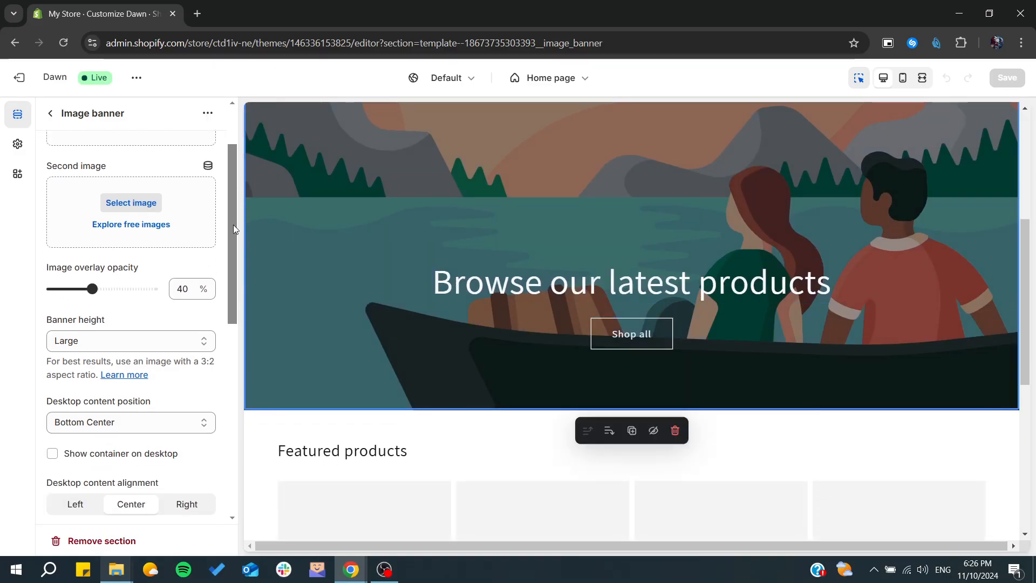
click(117, 317)
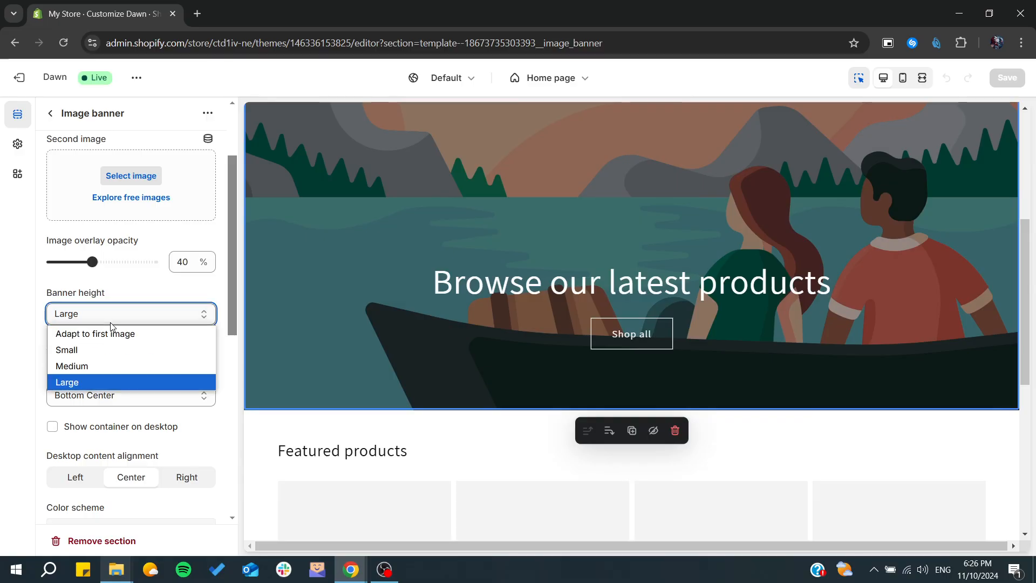
click(93, 347)
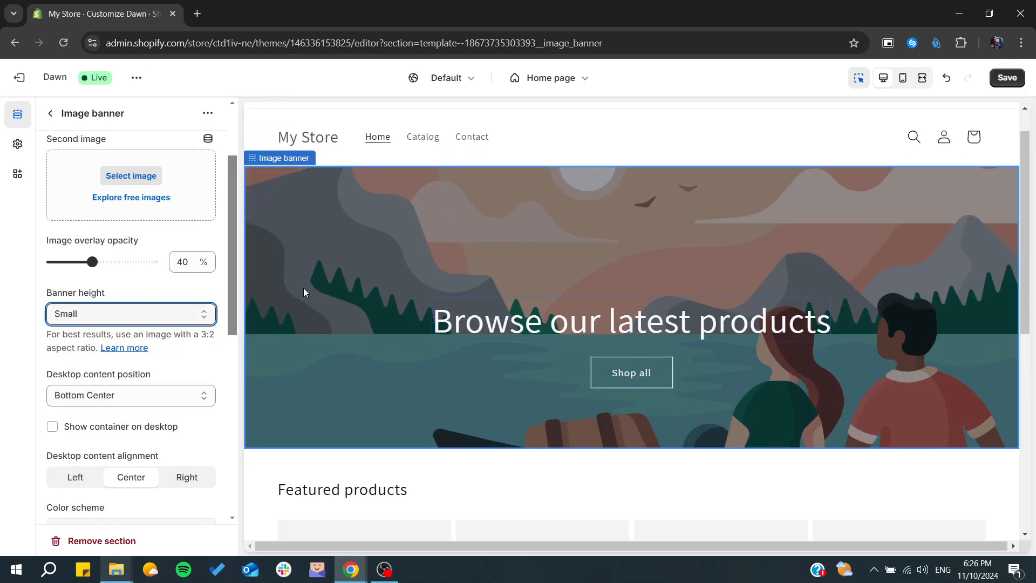
click(125, 314)
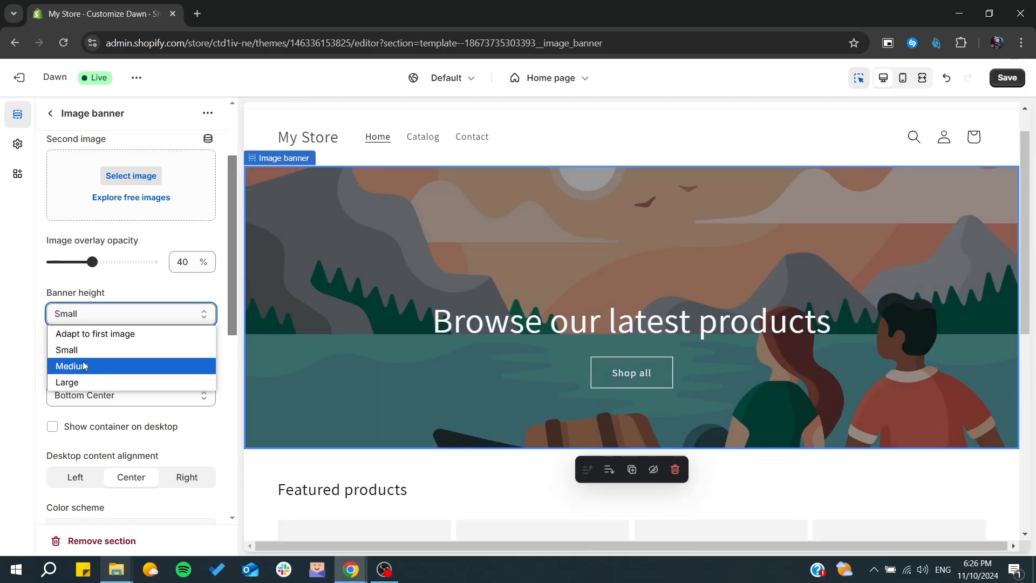
click(83, 366)
click(145, 315)
click(79, 383)
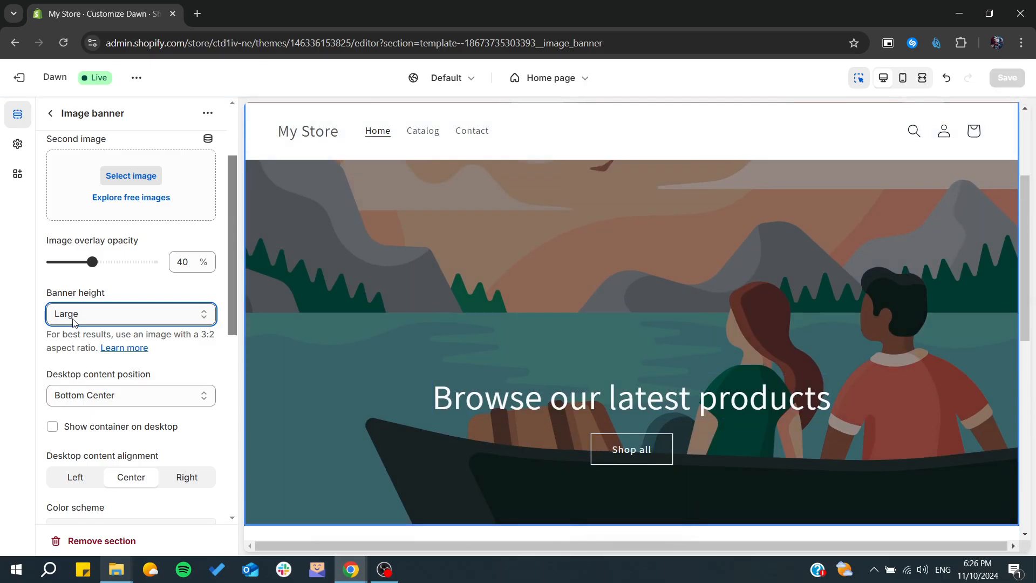
- Check the recommended image aspect ratio for the banner and review its image settings against the preview
click(204, 333)
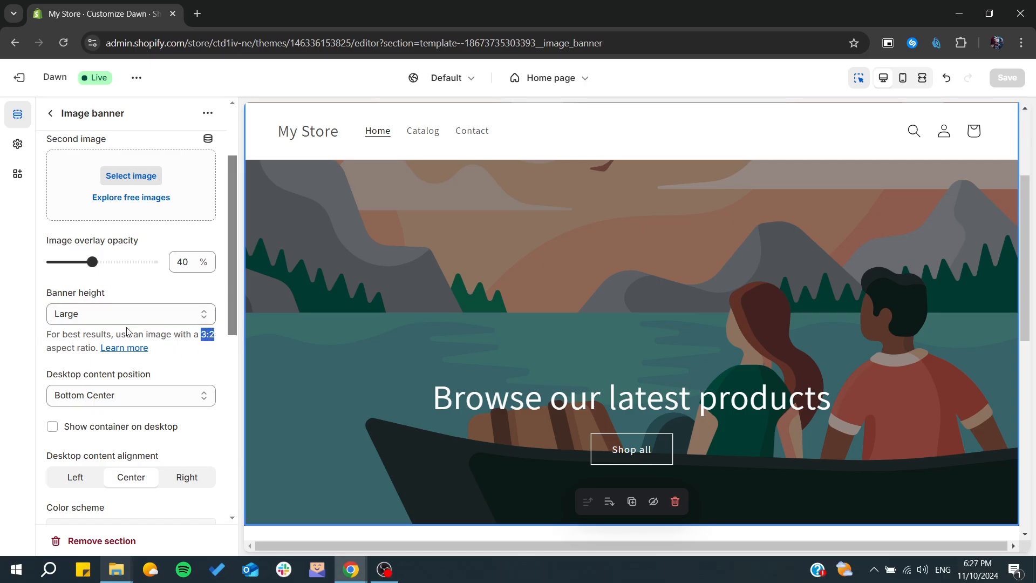
scroll(443, 309, down, 2)
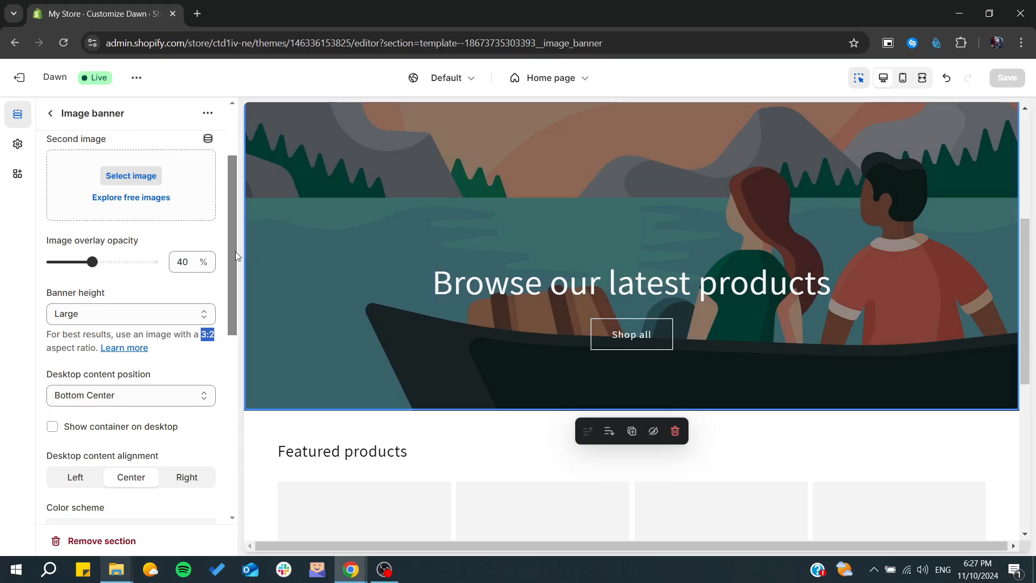
click(221, 233)
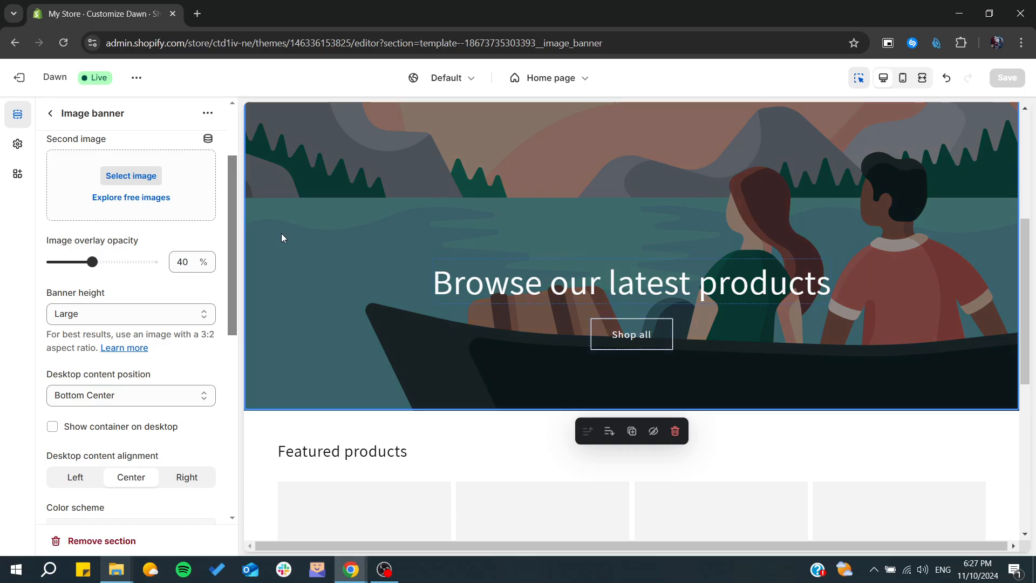
scroll(152, 270, up, 2)
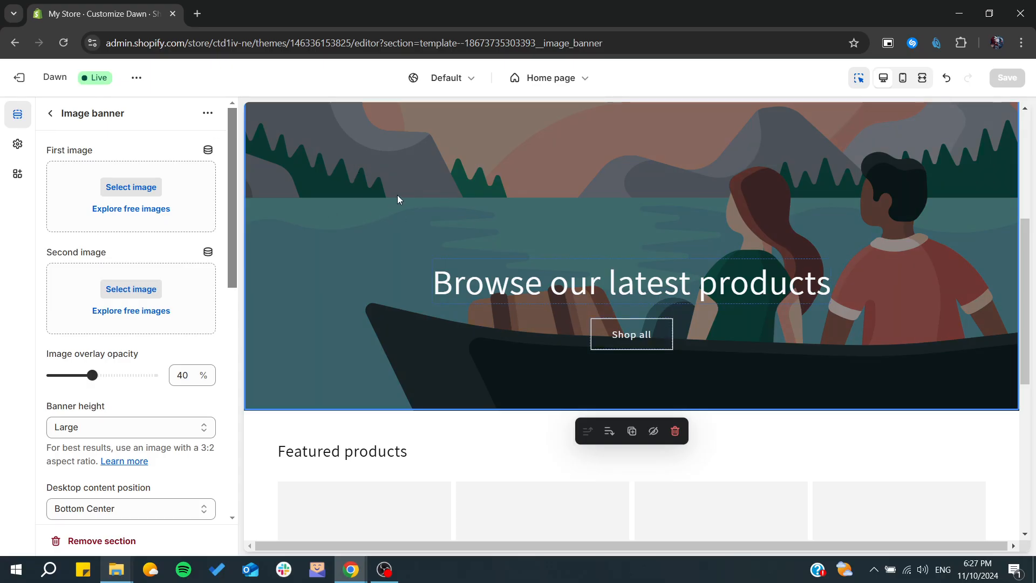
scroll(387, 191, up, 2)
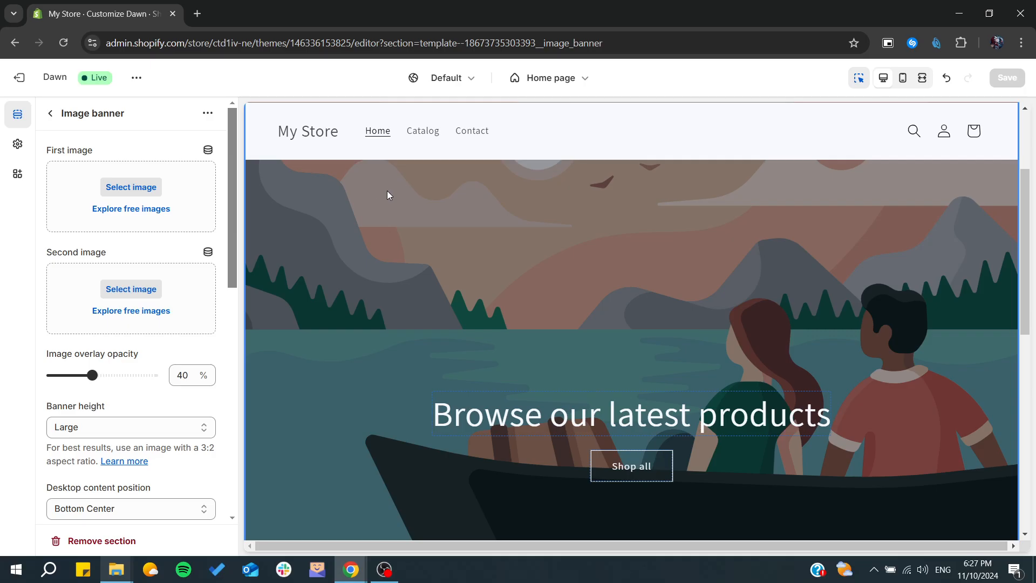
- Inspect the home page banner in the browser's developer tools
scroll(349, 255, up, 3)
scroll(350, 255, down, 2)
right_click(349, 255)
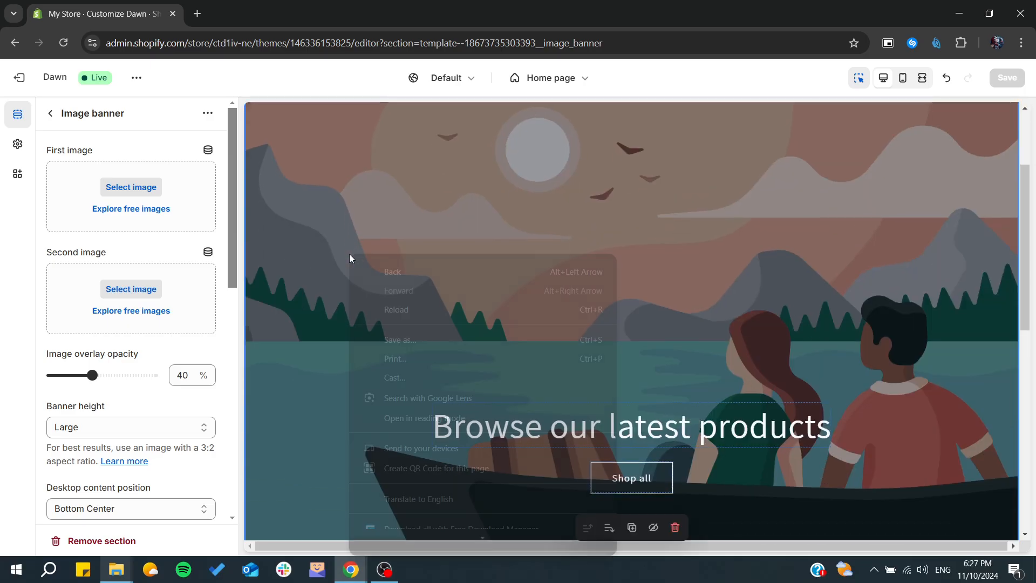
right_click(319, 216)
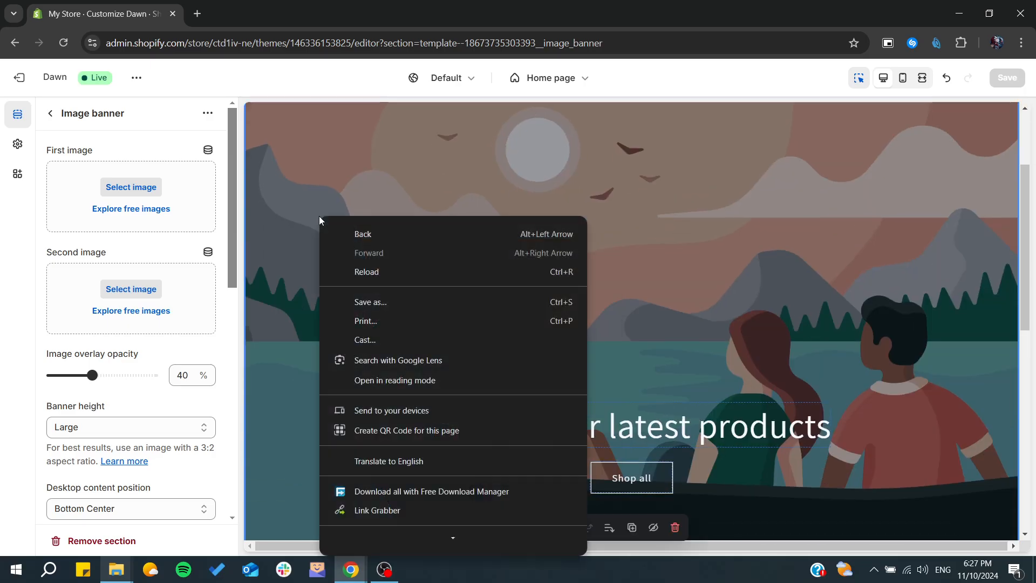
scroll(350, 486, down, 2)
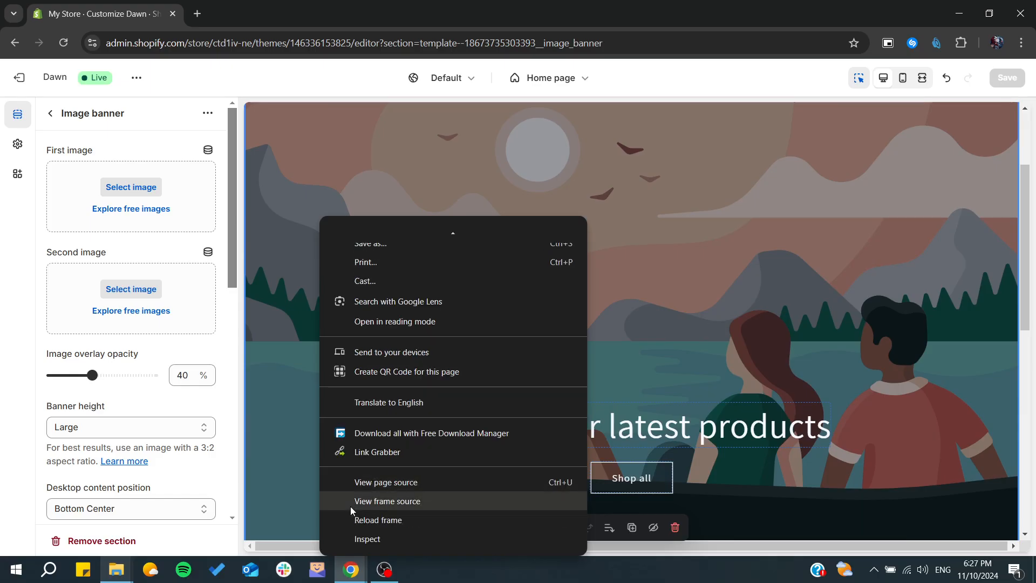
click(349, 538)
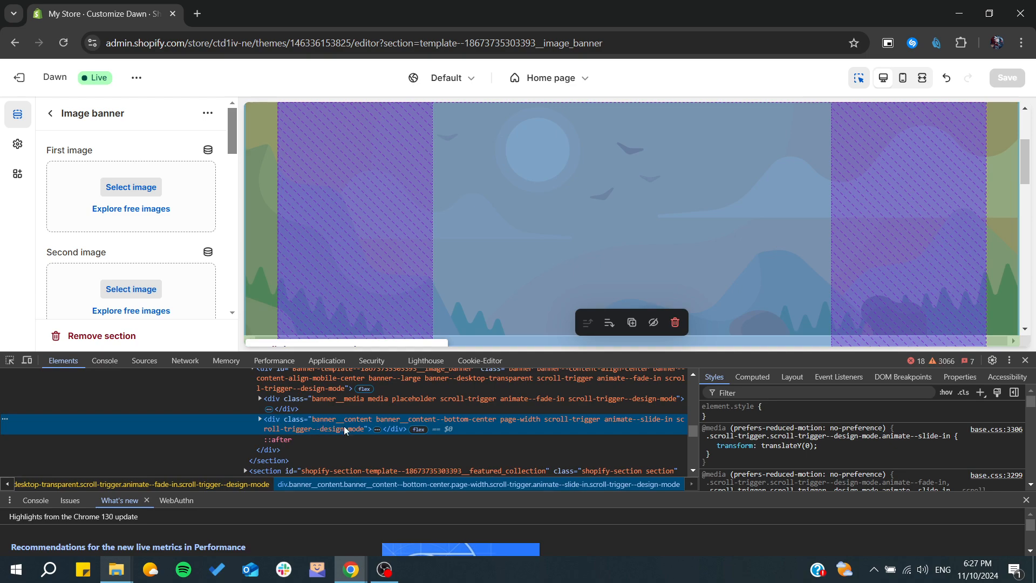
- Expand the banner content and banner box elements in the page markup to examine their class names
scroll(345, 425, down, 1)
scroll(344, 426, up, 1)
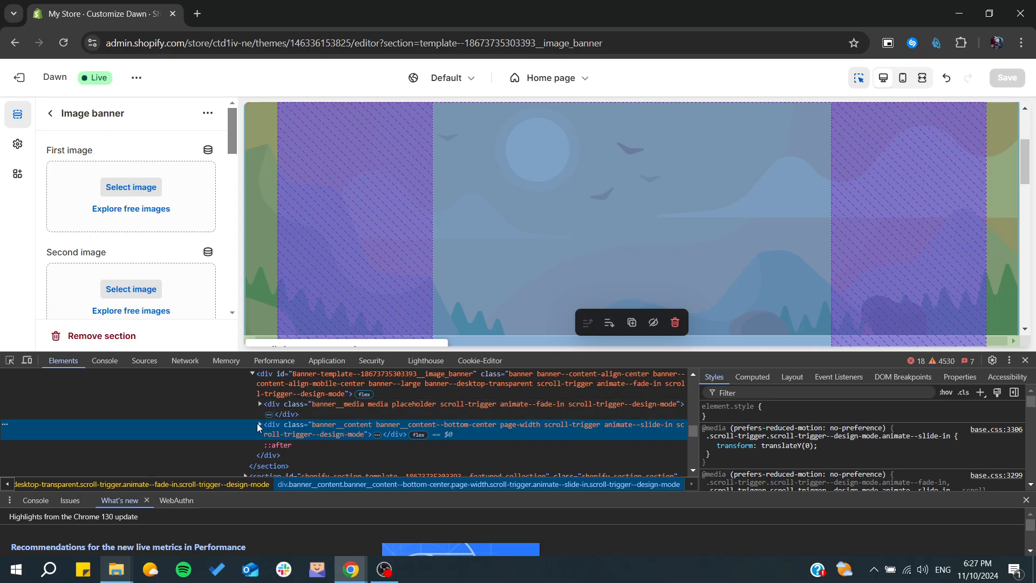
click(260, 424)
scroll(270, 435, down, 1)
scroll(270, 434, down, 1)
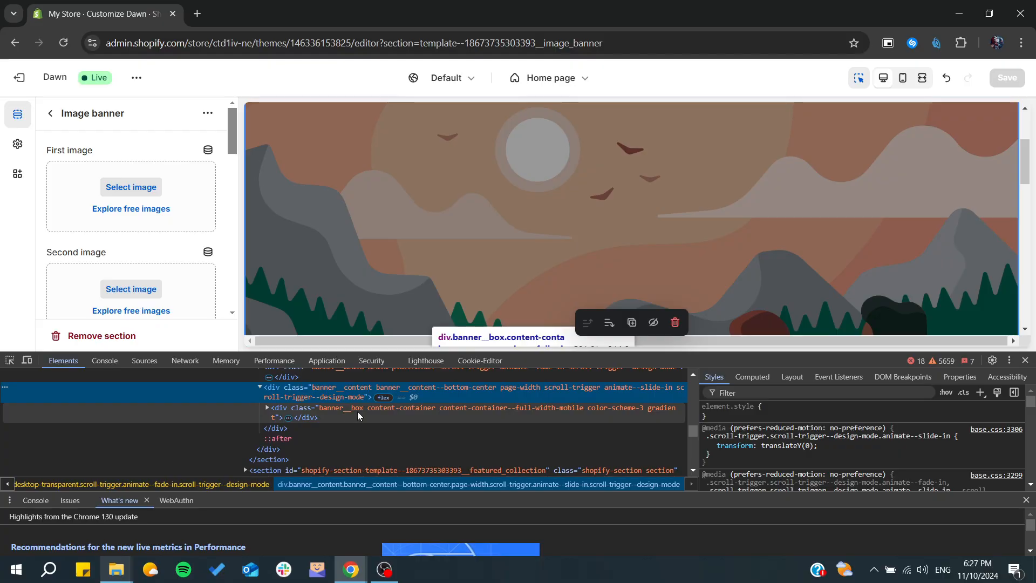
click(323, 412)
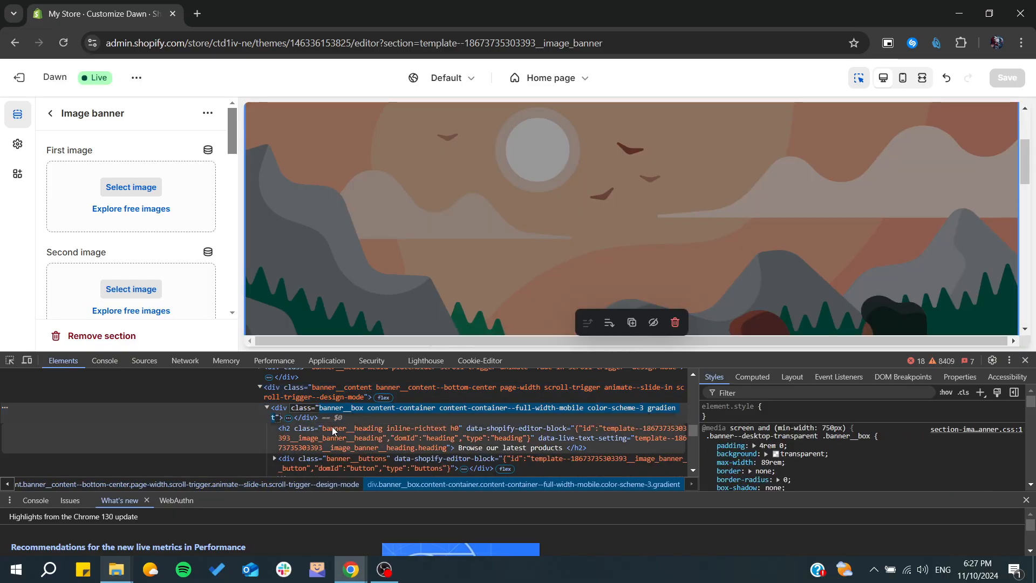
scroll(316, 426, down, 2)
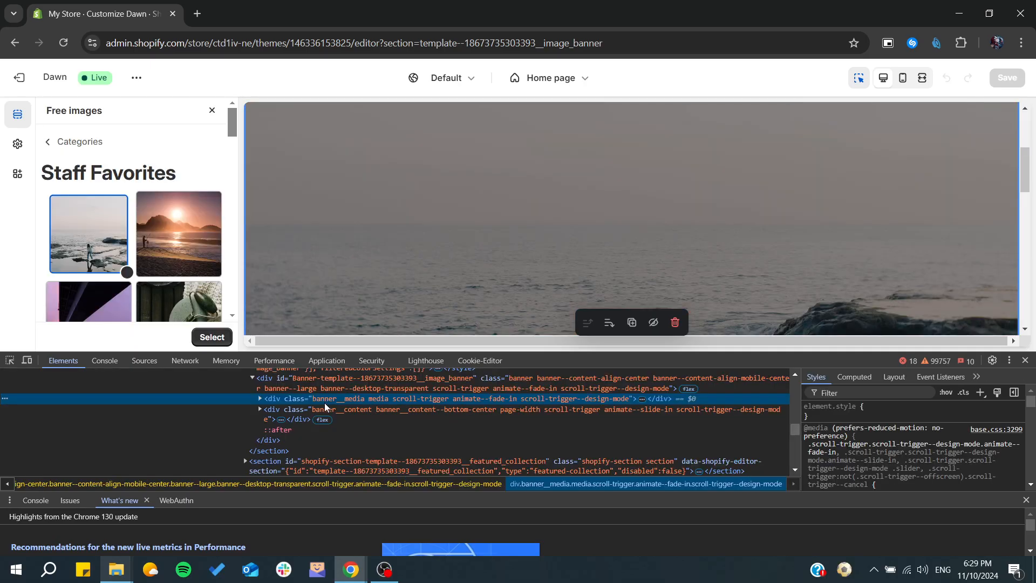
- Copy the class name banner__media from the banner's media element, and close the developer tools and the free images picker
key(Right)
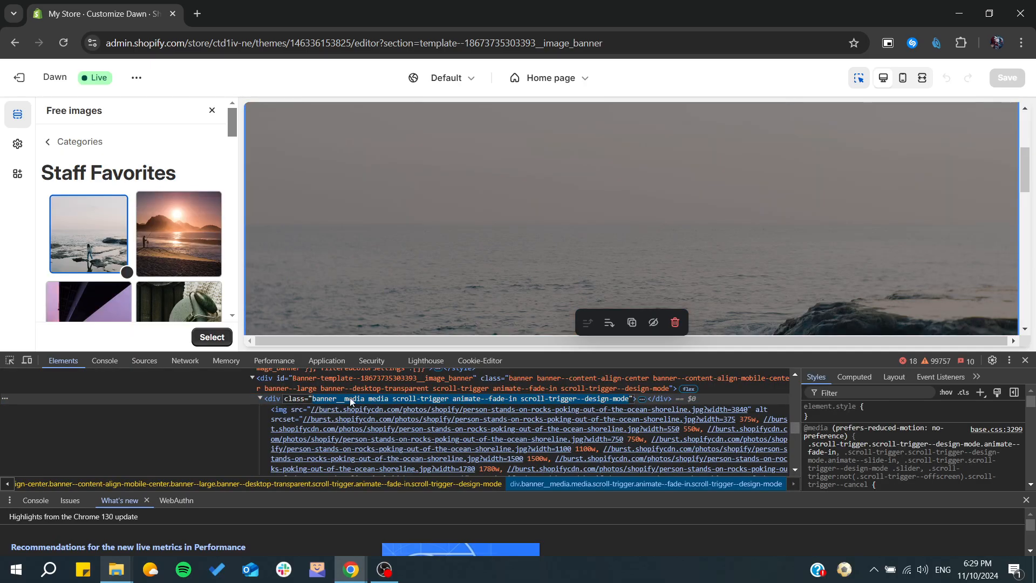
mouse_move(441, 411)
click(318, 399)
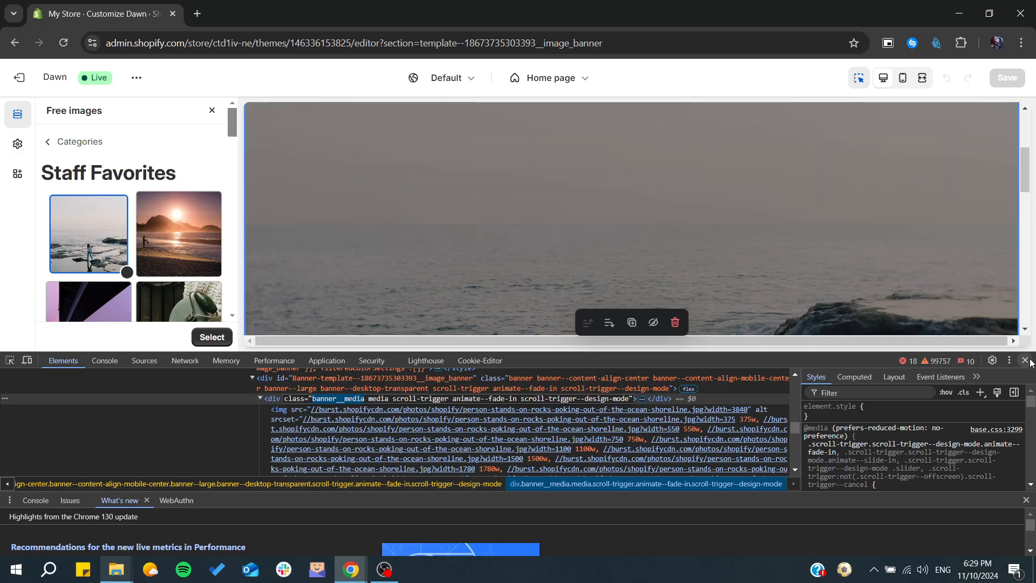
click(1025, 360)
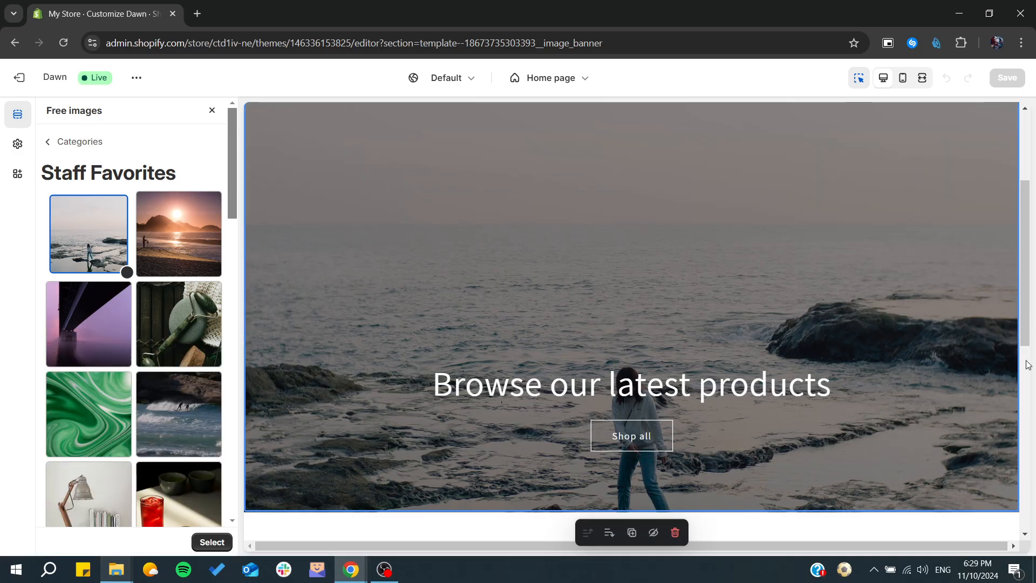
click(212, 110)
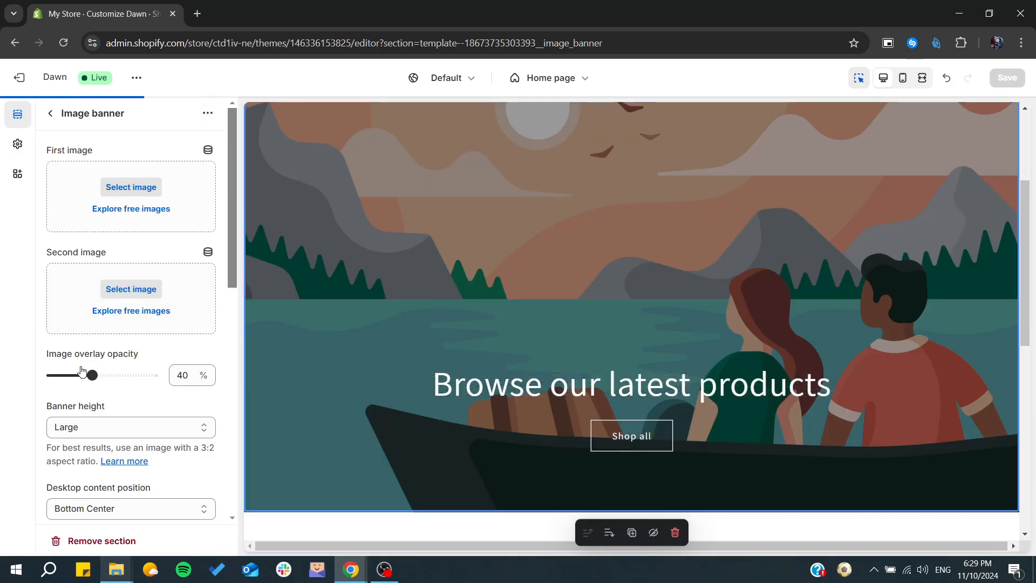
- Start a rule for the selector ".banner__media img" in the image banner section's custom CSS
scroll(82, 370, down, 5)
scroll(82, 371, down, 4)
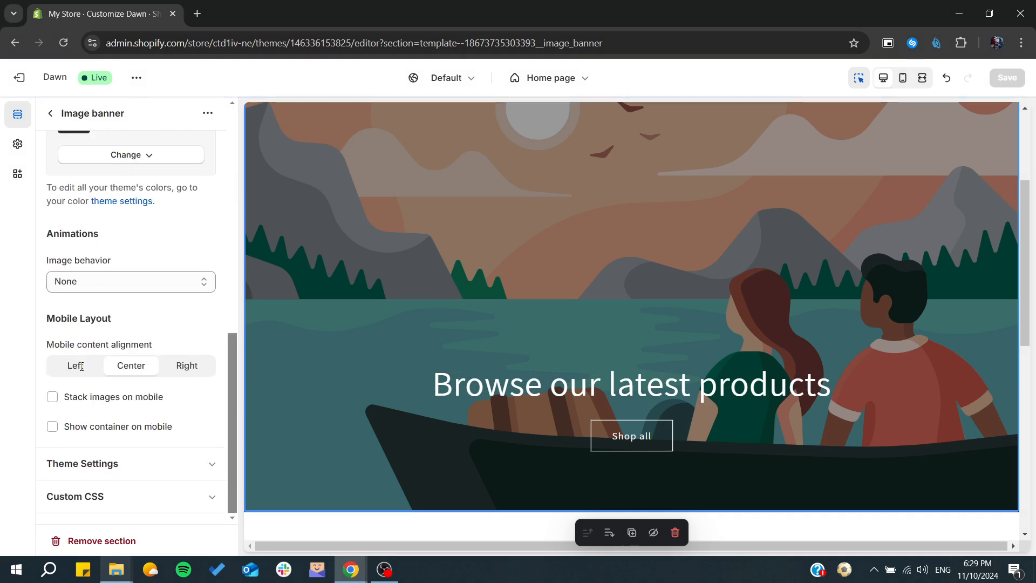
click(77, 500)
click(100, 458)
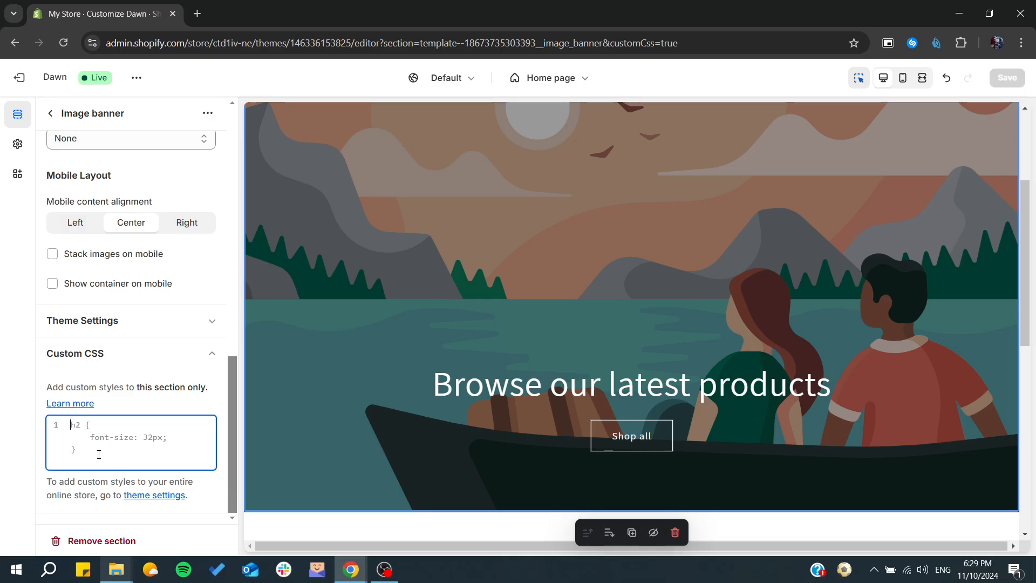
text(banner__media)
key(Home)
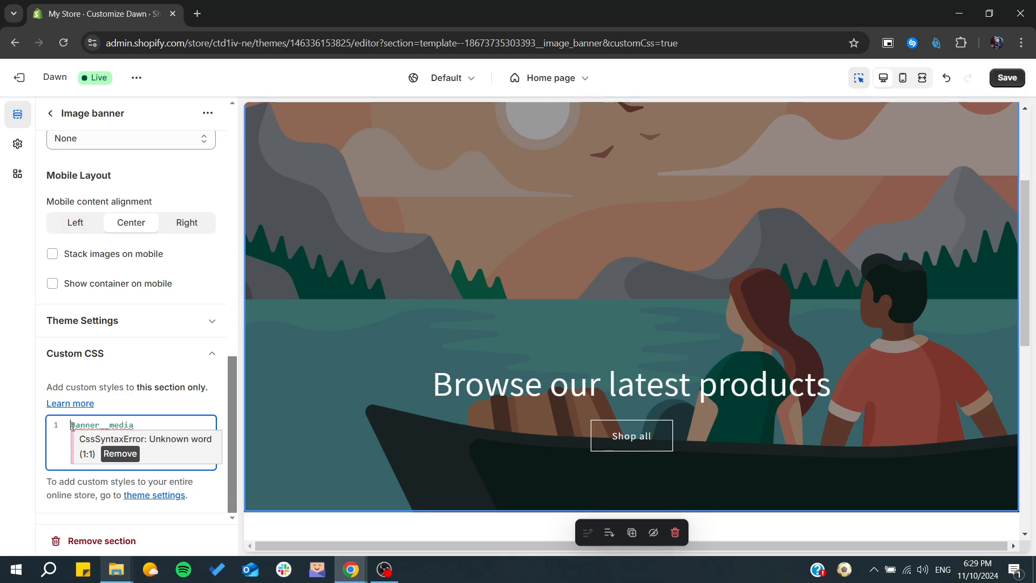
text(.)
click(162, 424)
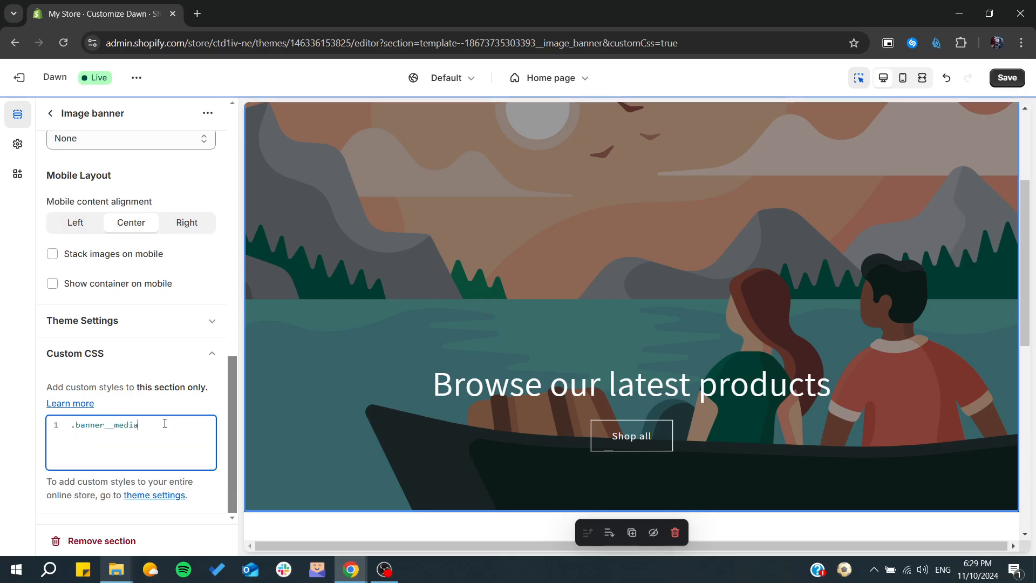
text(img)
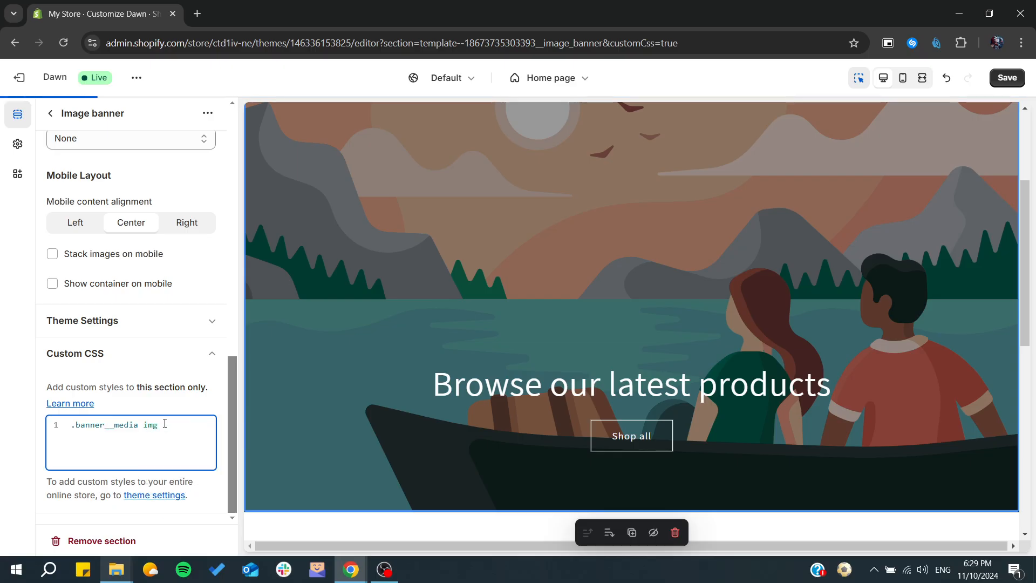
text({)
key(Return)
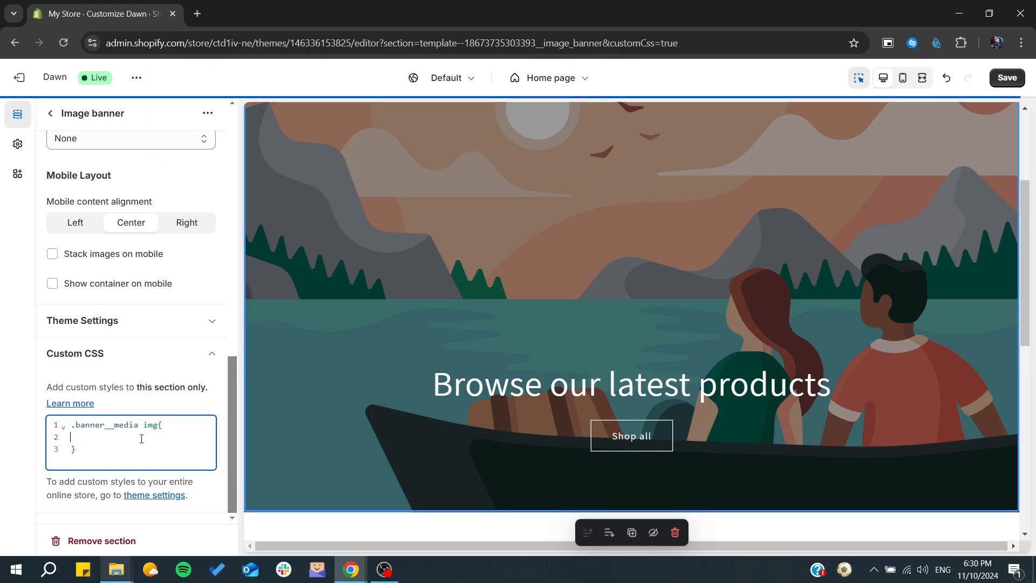
- Add a width of 20px to the .banner__media img rule
text(5)
key(BackSpace)
text(wid)
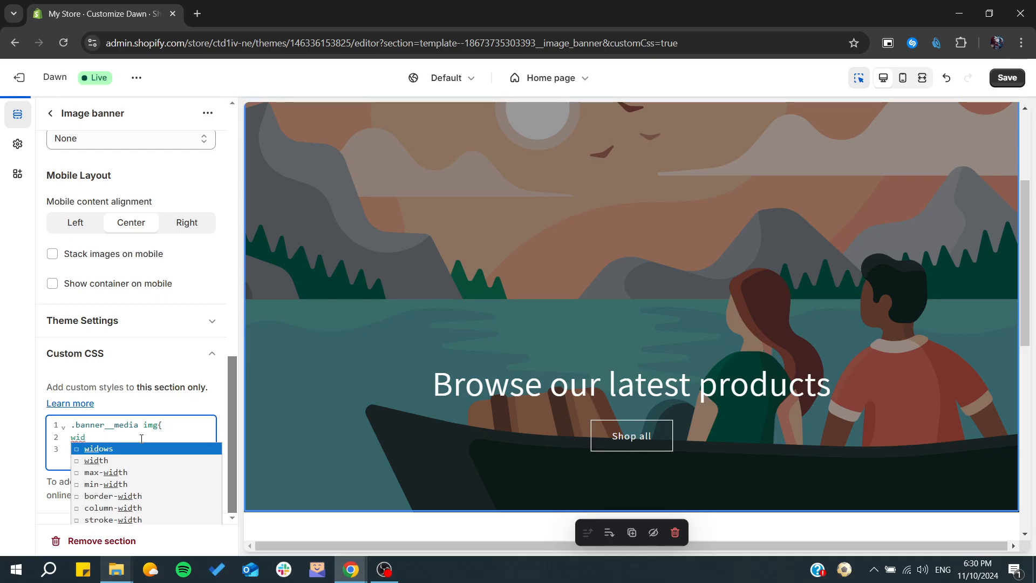
key(Down)
key(Return)
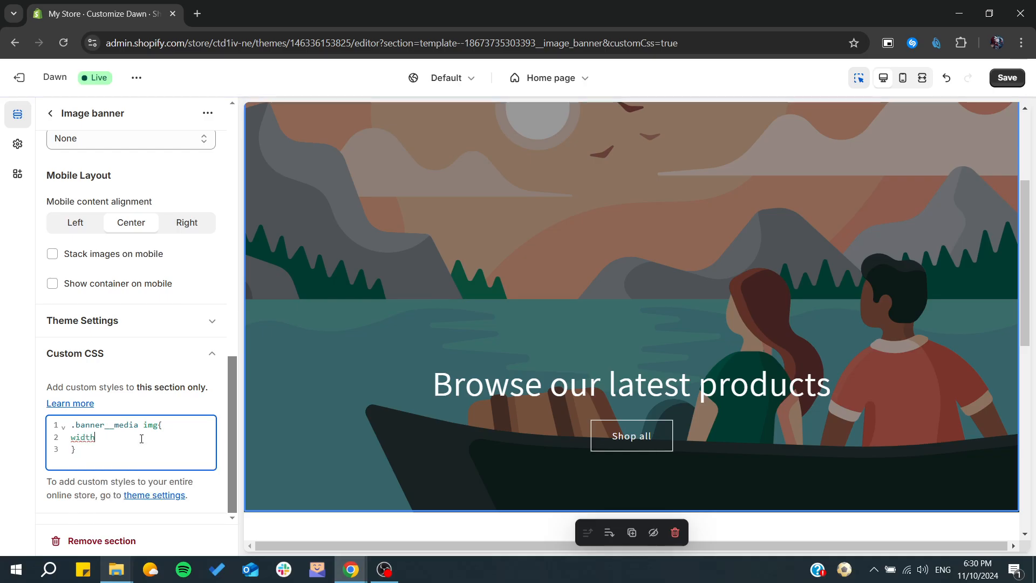
text(20px;)
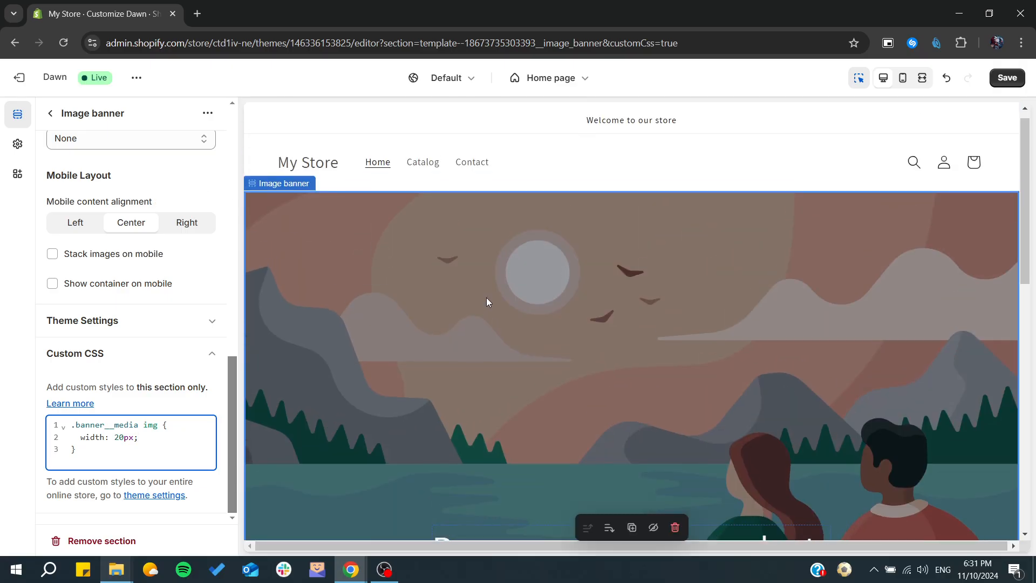
- Choose the small-business-interior PNG from the store's files as the banner's second image
scroll(118, 195, up, 10)
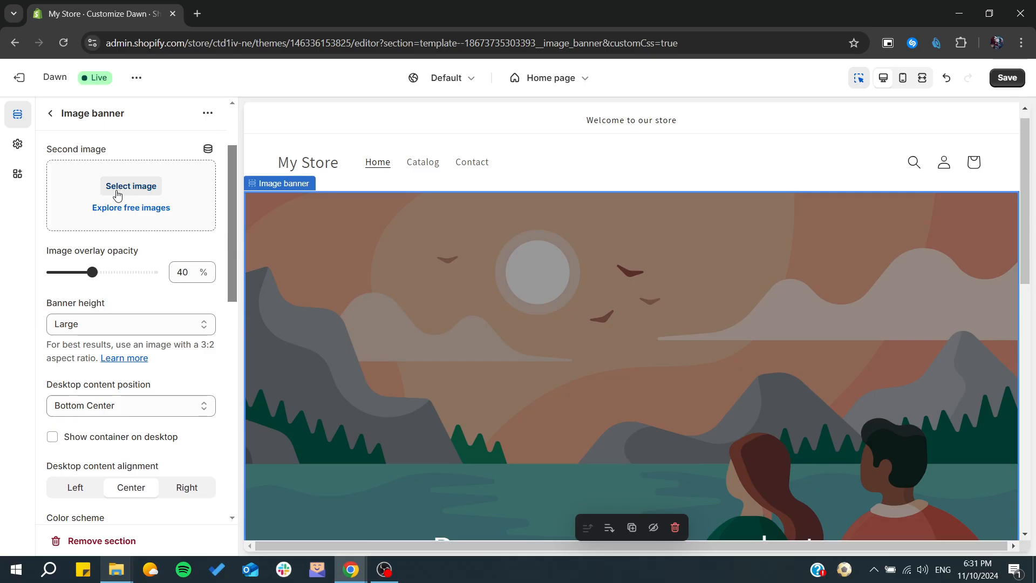
click(117, 187)
click(251, 348)
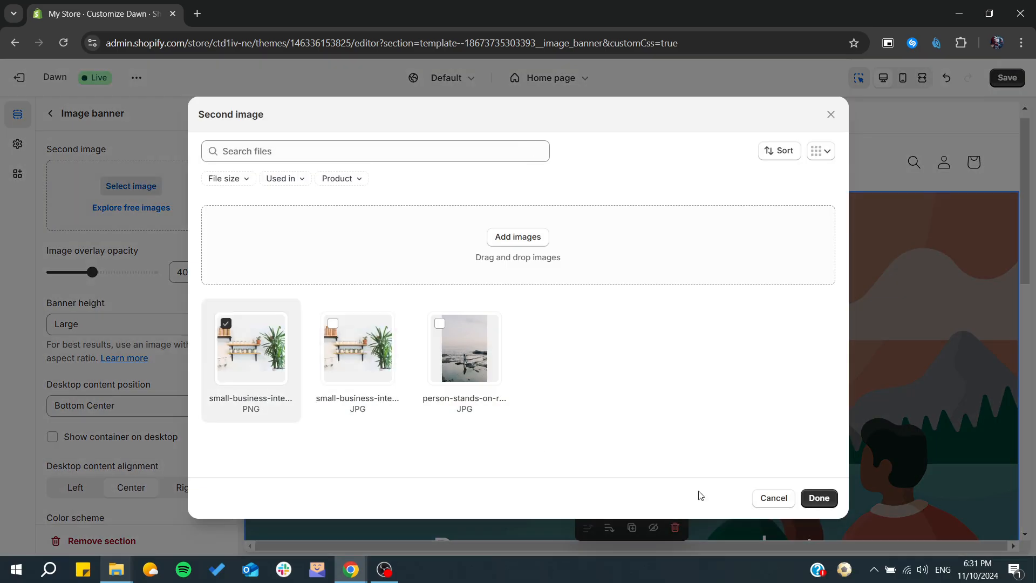
click(805, 496)
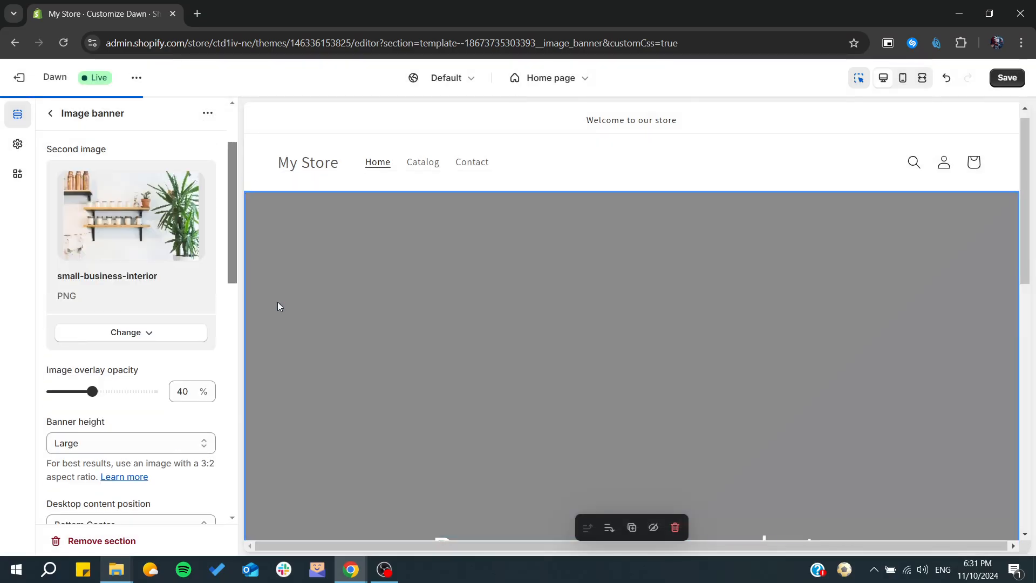
- Set the width in the banner's custom CSS rule to 500px
scroll(235, 322, down, 5)
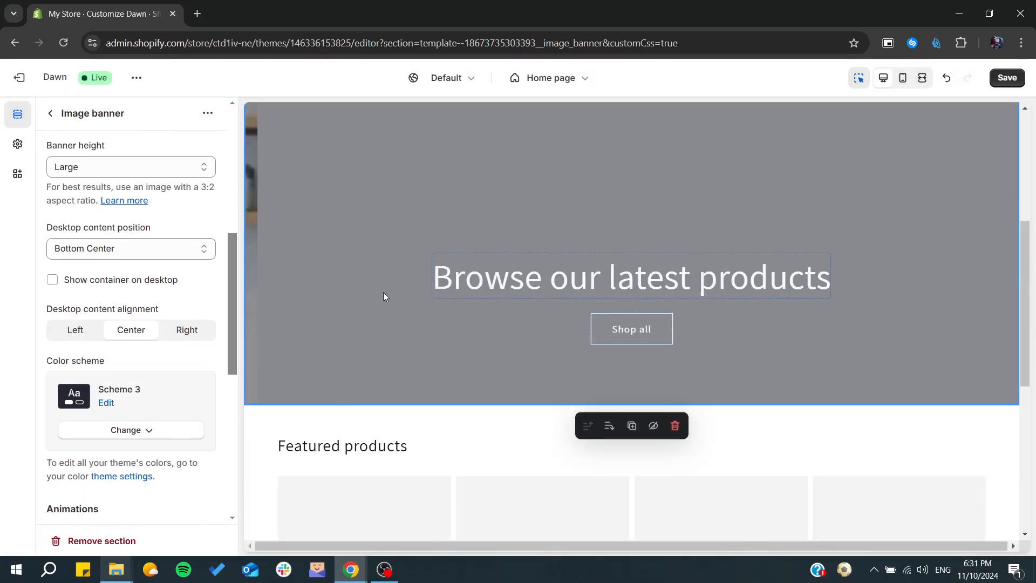
scroll(119, 350, down, 8)
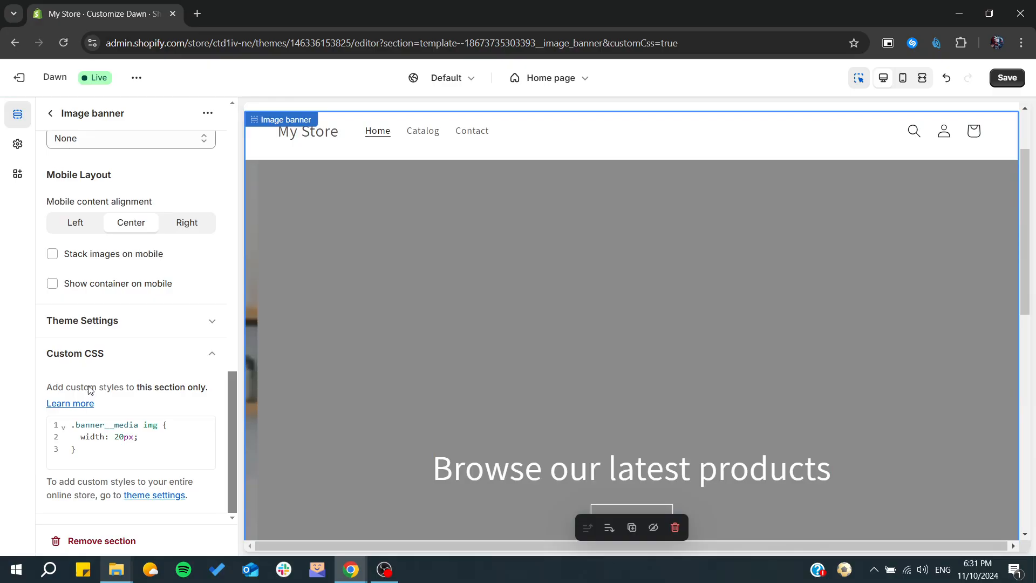
click(119, 436)
key(BackSpace)
text(3)
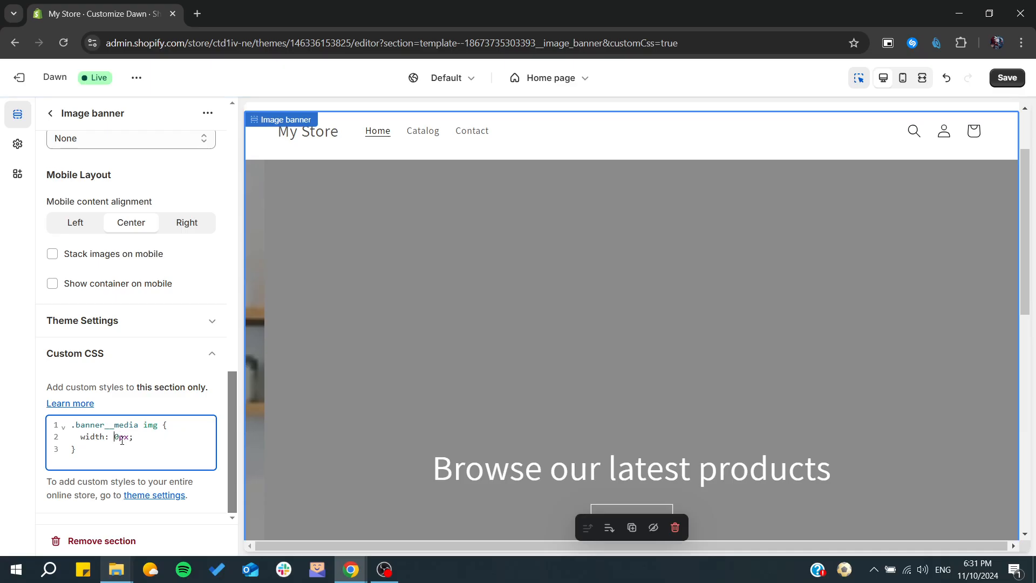
text(50)
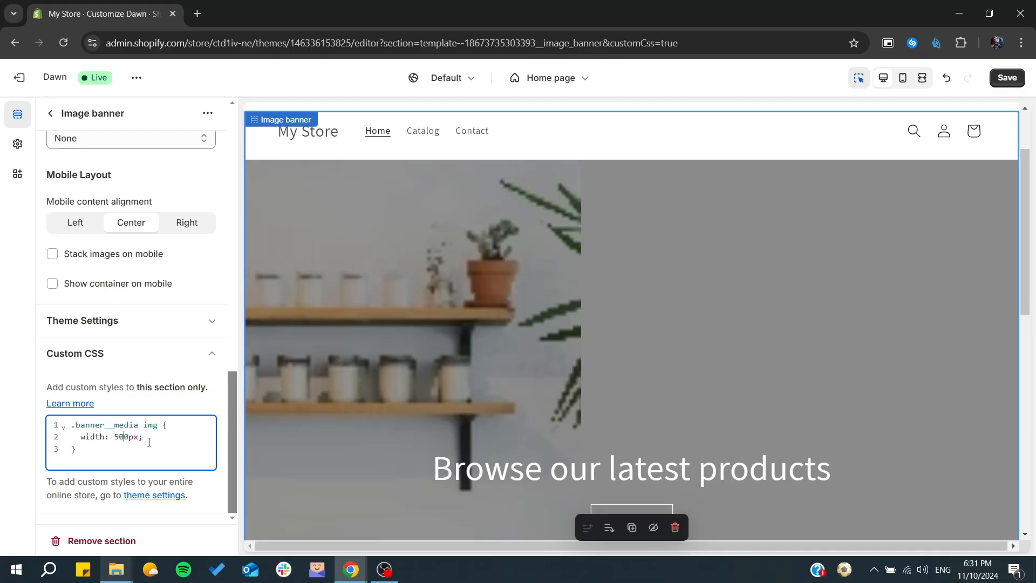
- Add a height of 200px below the width in the .banner__media img rule
key(Return)
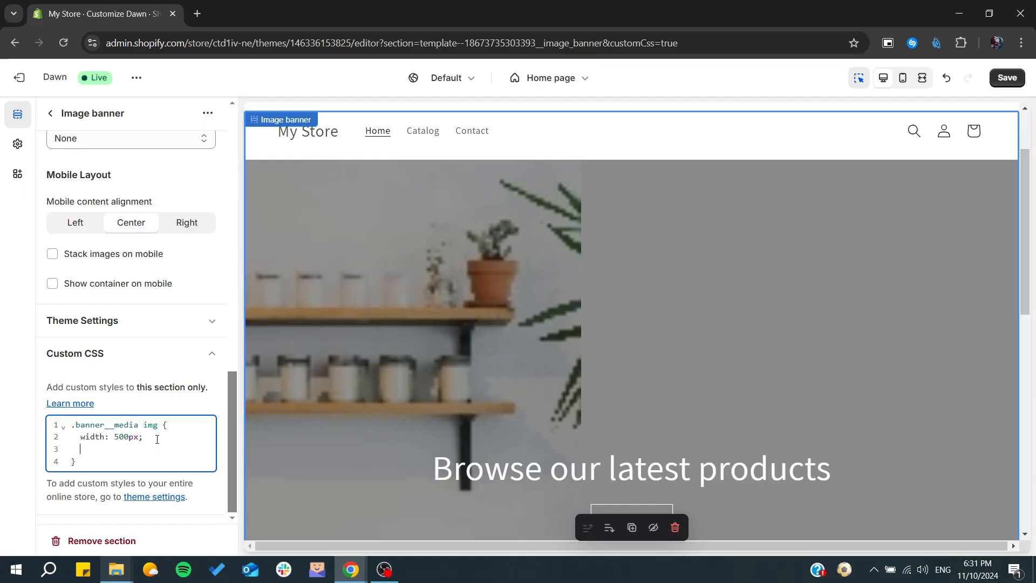
text(height)
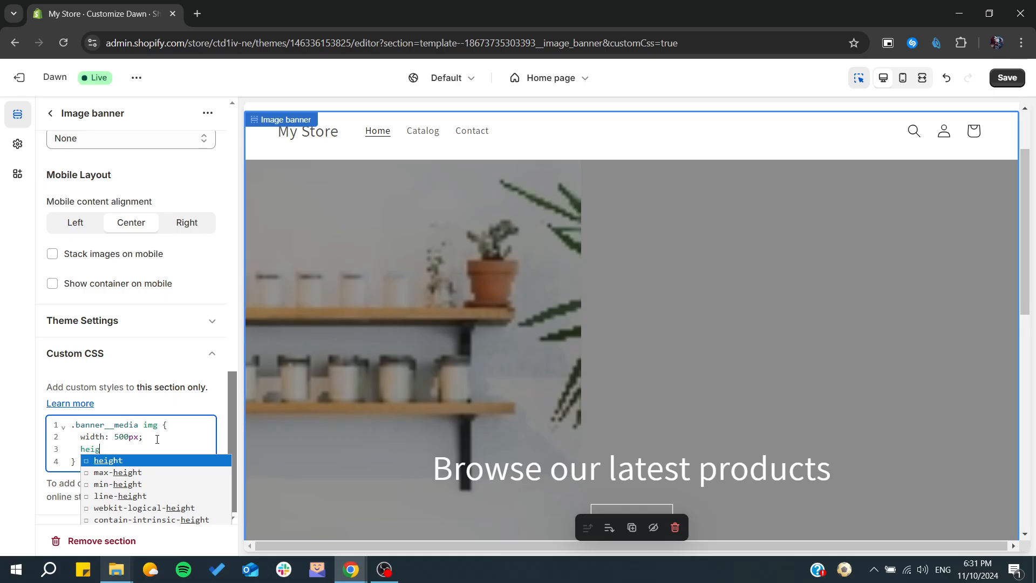
key(Return)
text(:)
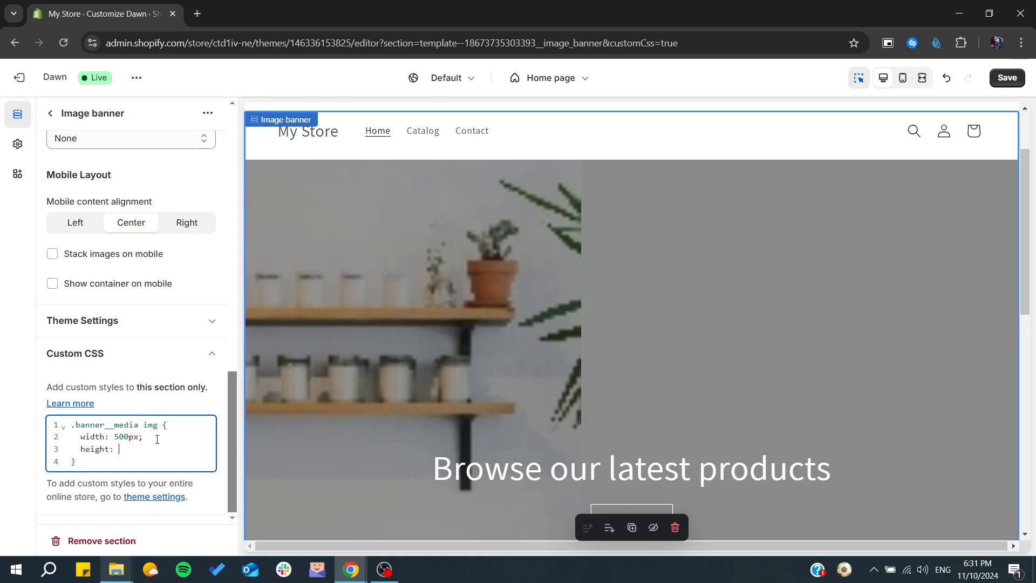
text( 600)
text(200px;)
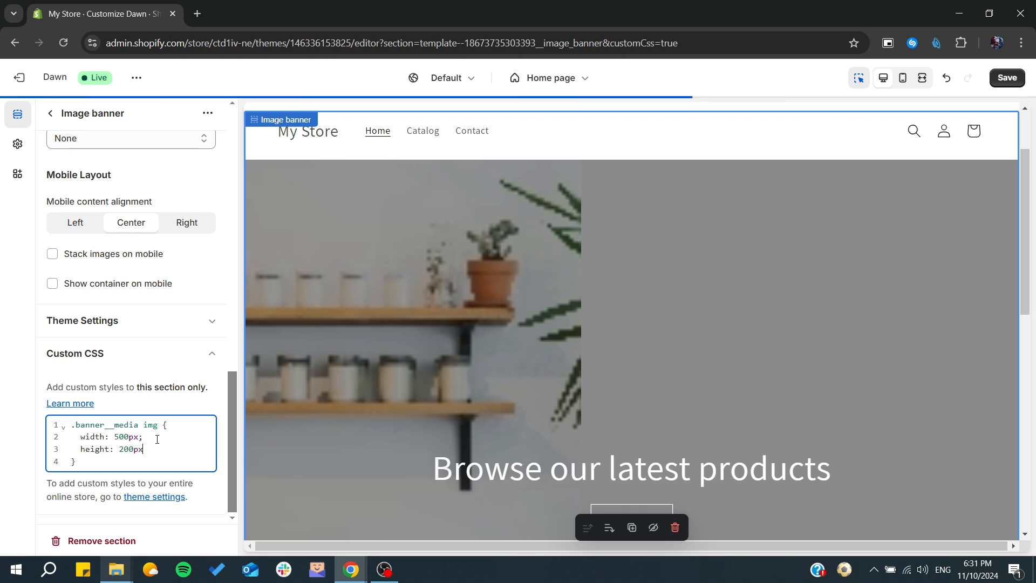